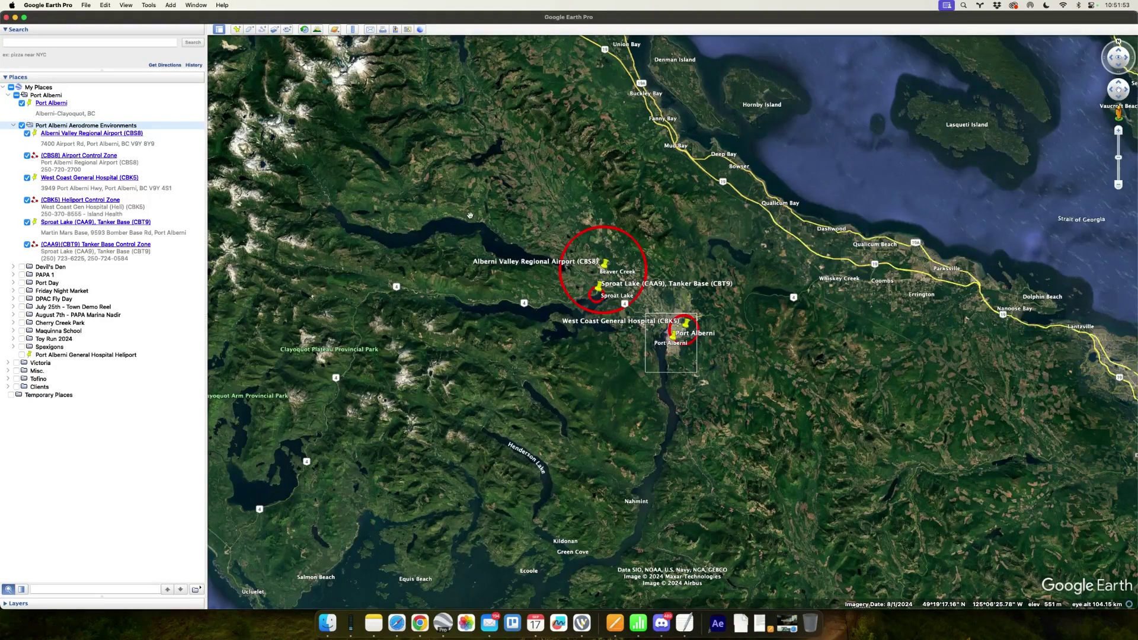
Open the flight log Aug-27th-2024-11-14AM-Flight-Airdata.kml from the Downloads folder.
click(86, 5)
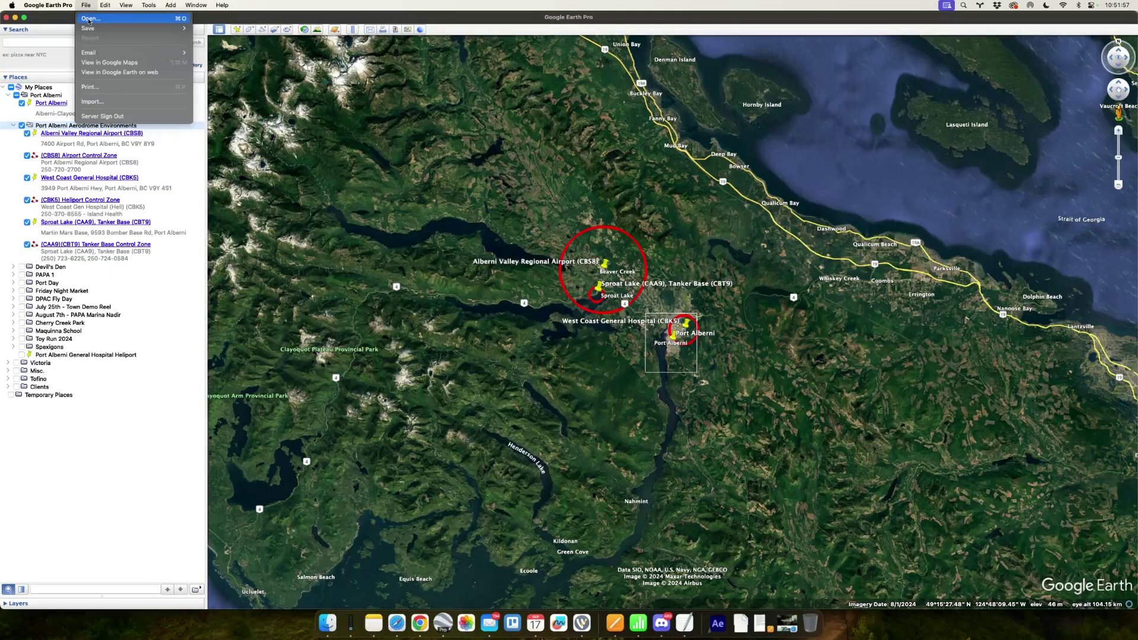
click(89, 18)
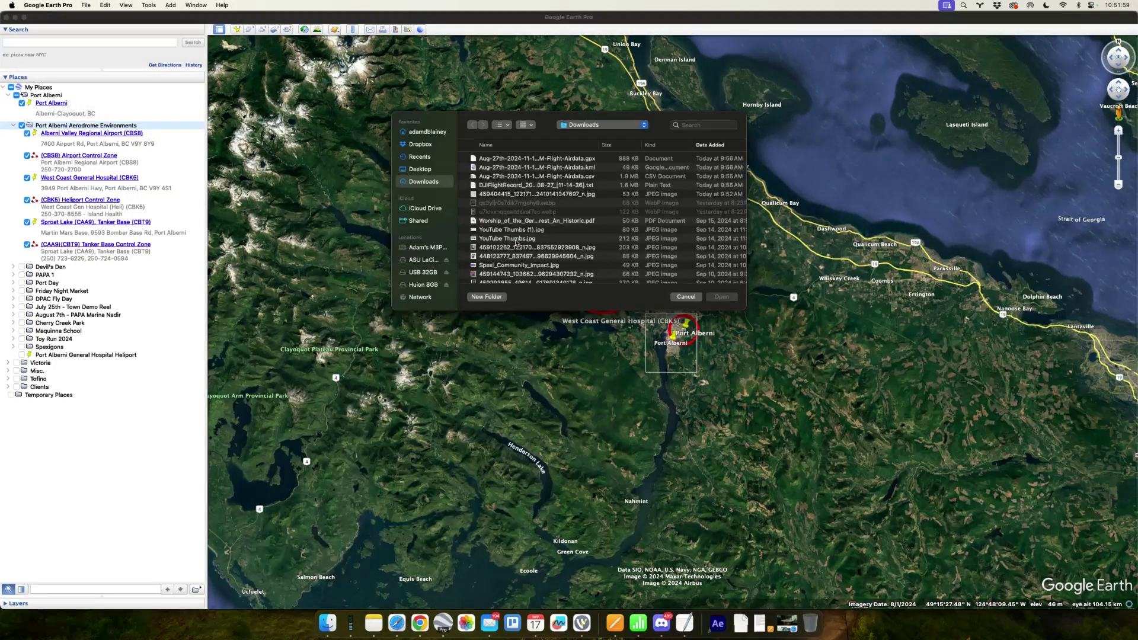
click(561, 168)
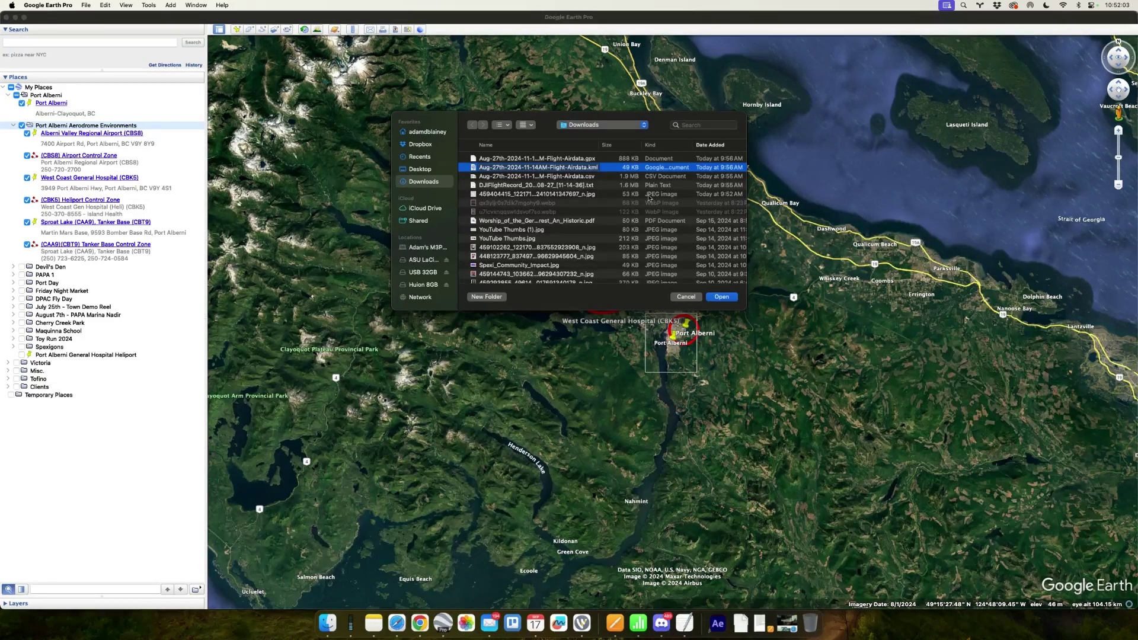
click(722, 297)
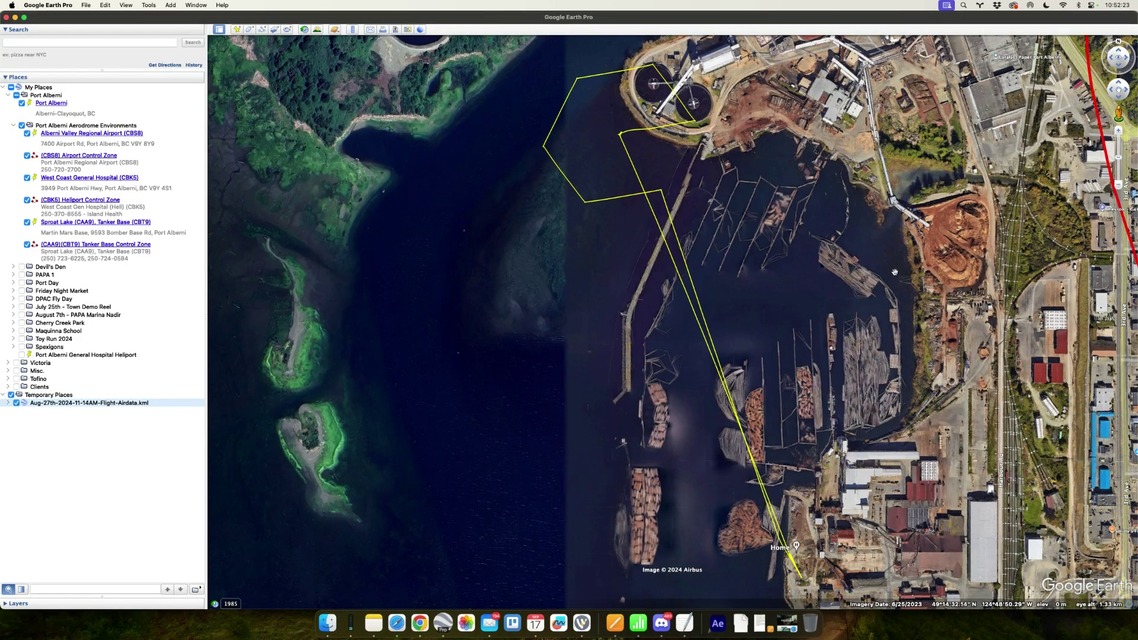
Examine the yellow KML flight path from overhead and tilted angles, including its altitude and position relative to the red control zone boundary.
drag(739, 362, 706, 359)
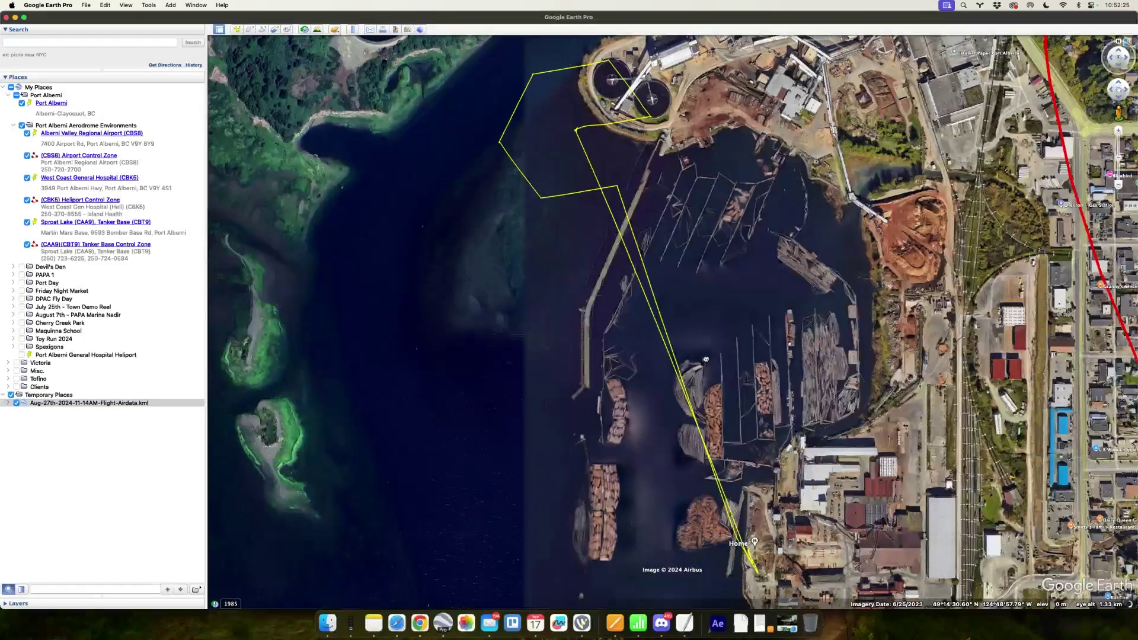
mouse_move(643, 393)
mouse_down()
mouse_move(797, 356)
mouse_move(770, 362)
mouse_move(784, 359)
mouse_up()
mouse_move(561, 376)
mouse_down()
mouse_move(485, 376)
mouse_move(568, 376)
mouse_up()
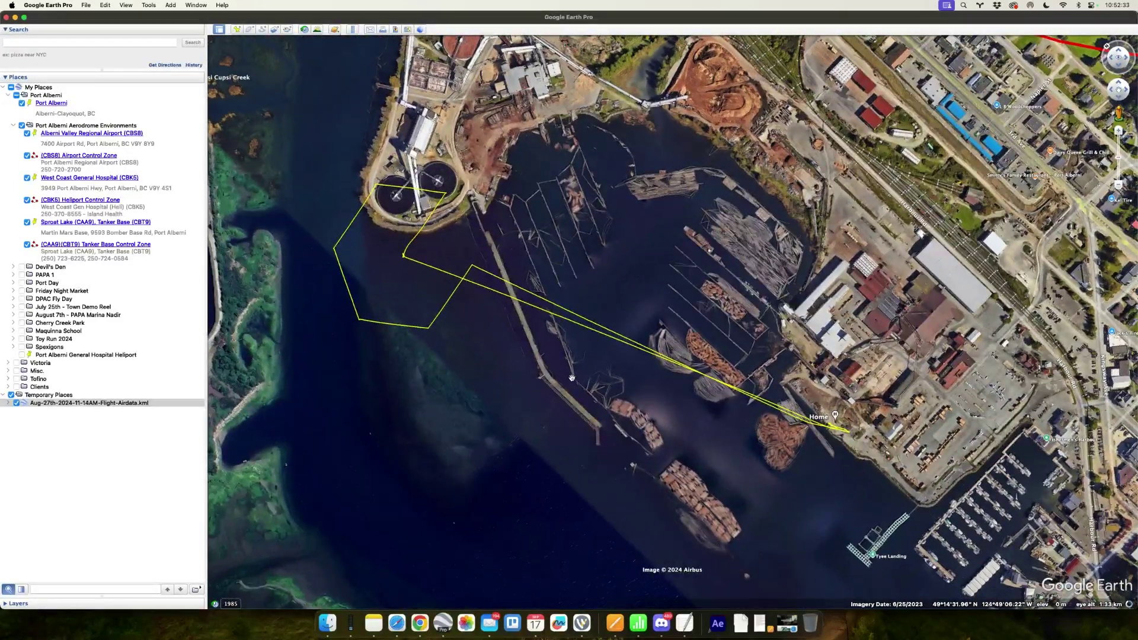
scroll(572, 378, down, 5)
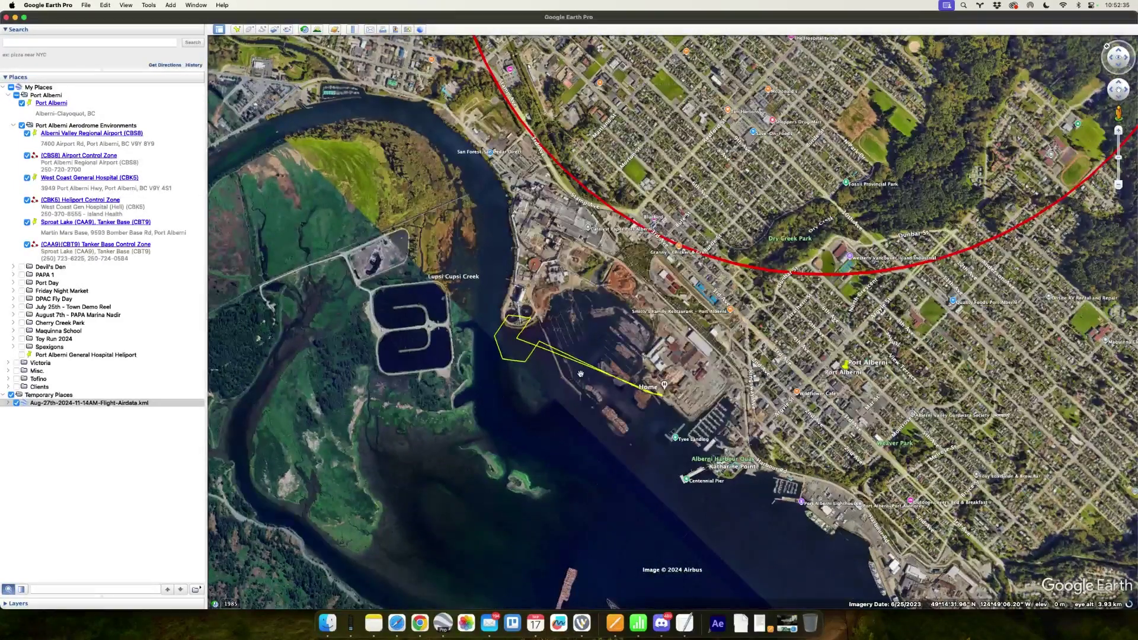
drag(580, 373, 532, 301)
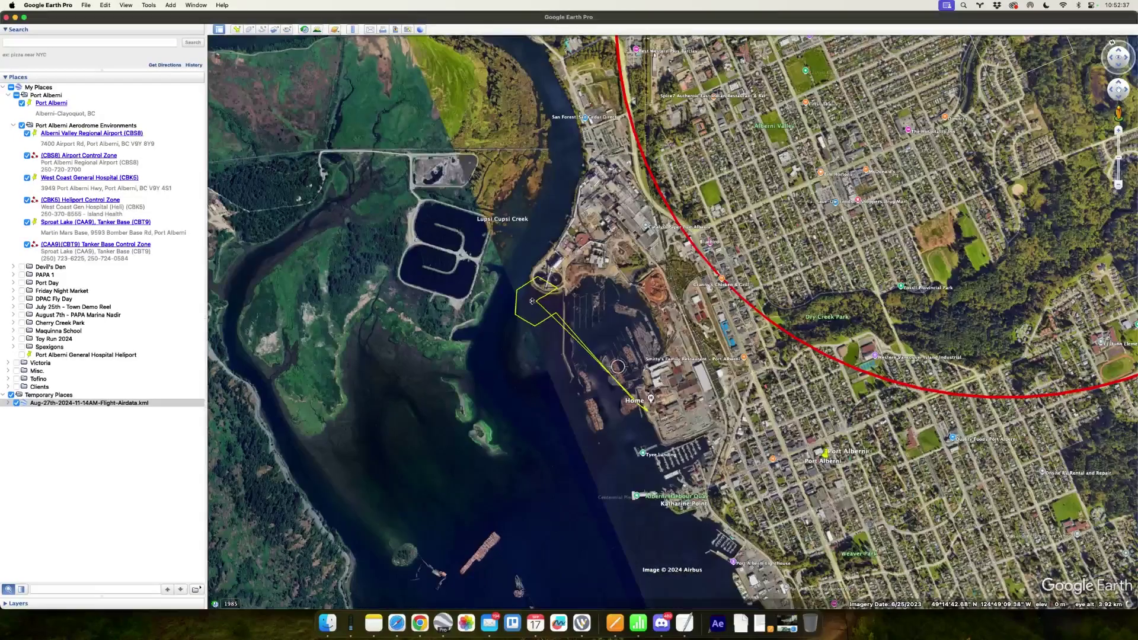
drag(613, 347, 581, 422)
drag(570, 366, 595, 377)
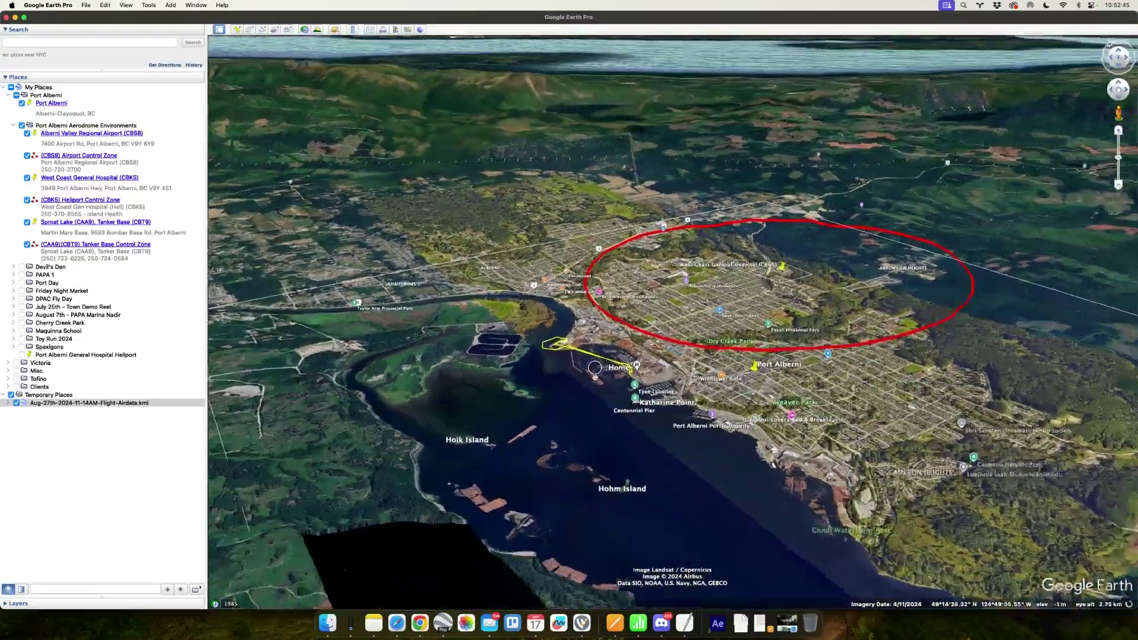
scroll(594, 372, up, 8)
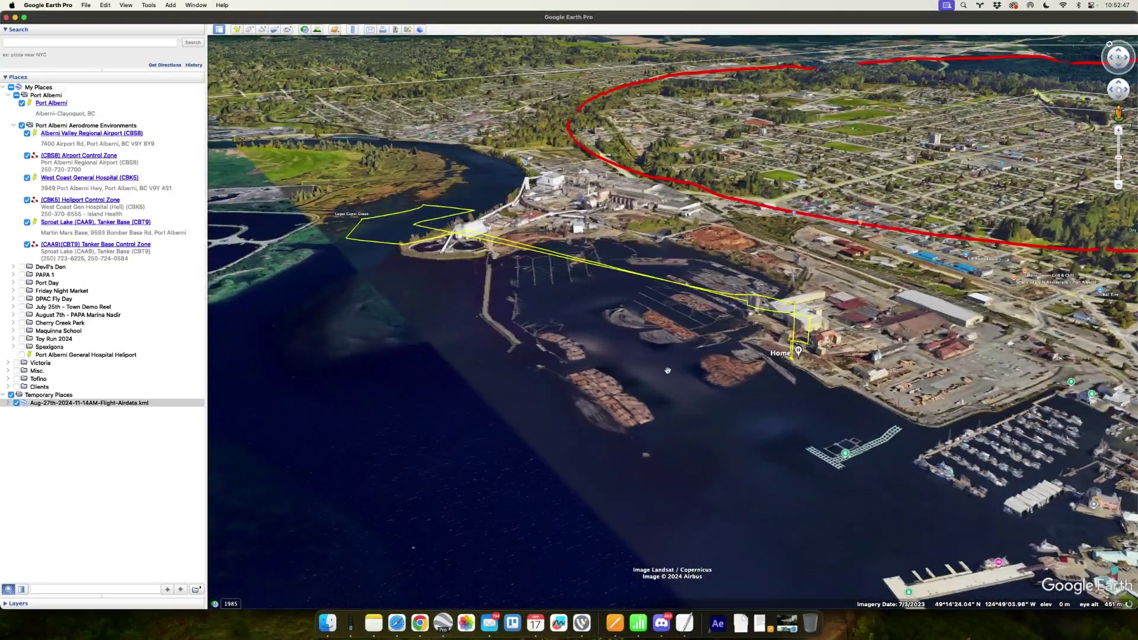
drag(667, 371, 672, 382)
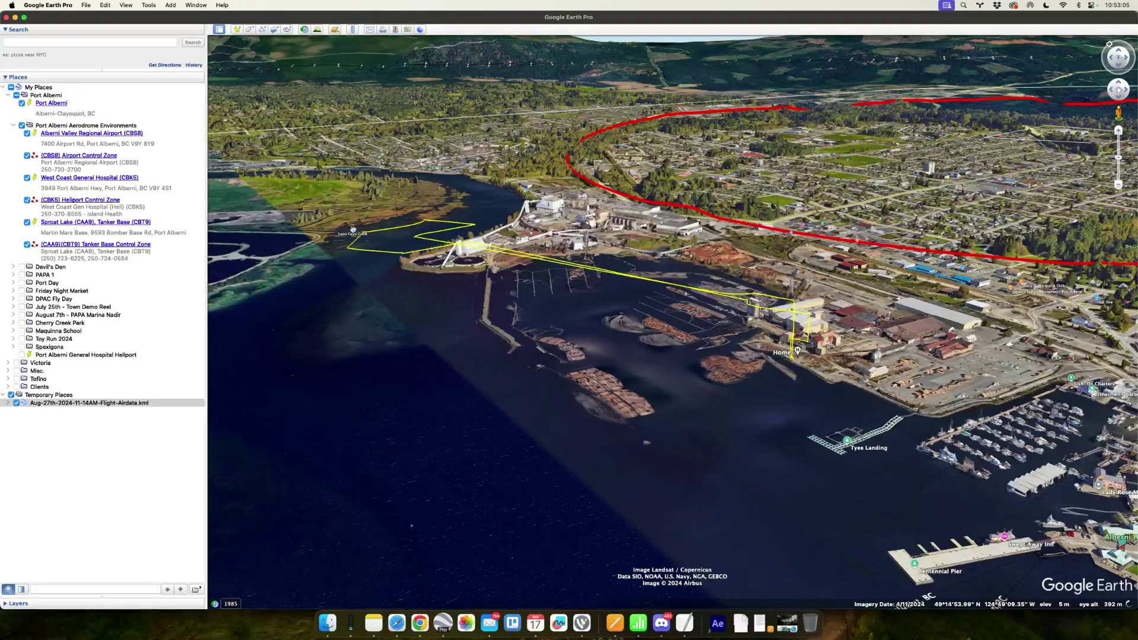
drag(431, 274, 782, 361)
drag(536, 368, 660, 359)
scroll(537, 368, up, 5)
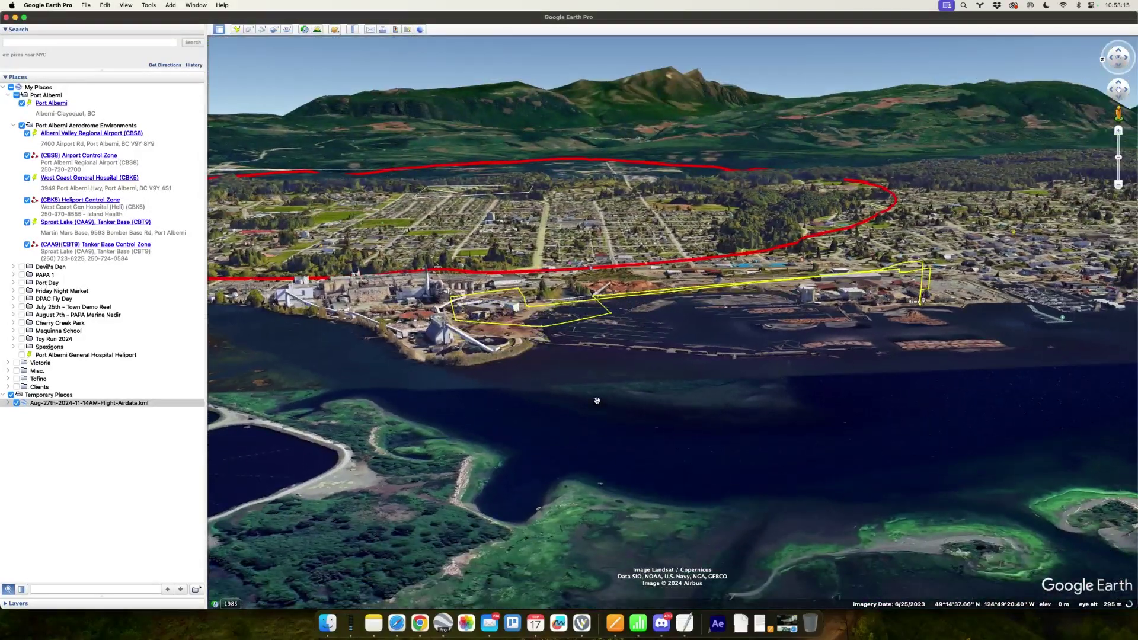
drag(505, 369, 681, 370)
drag(449, 351, 546, 357)
drag(402, 274, 526, 228)
drag(486, 307, 499, 322)
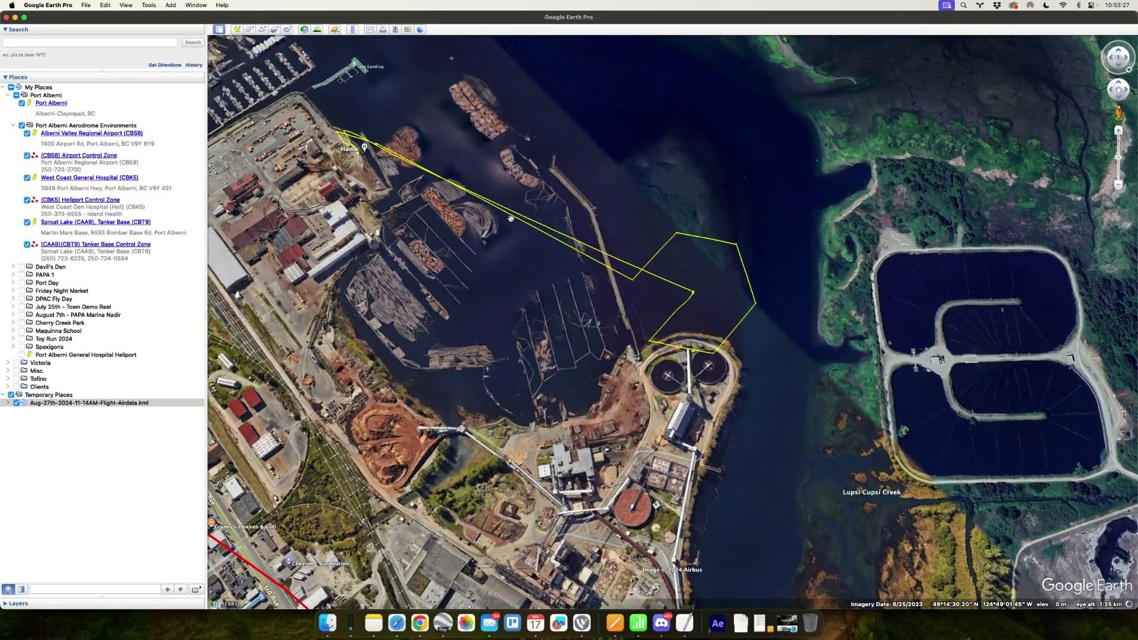
Import the Aug-27th-2024 11-14AM Flight-Airdata GPX file from Downloads, creating KML tracks.
click(87, 6)
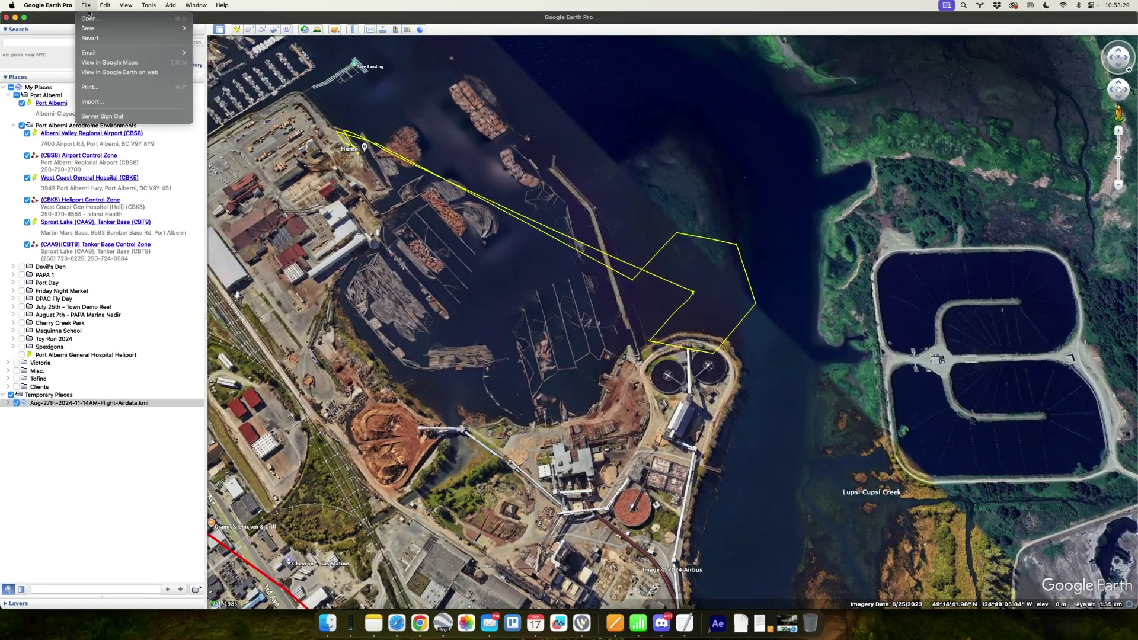
click(89, 18)
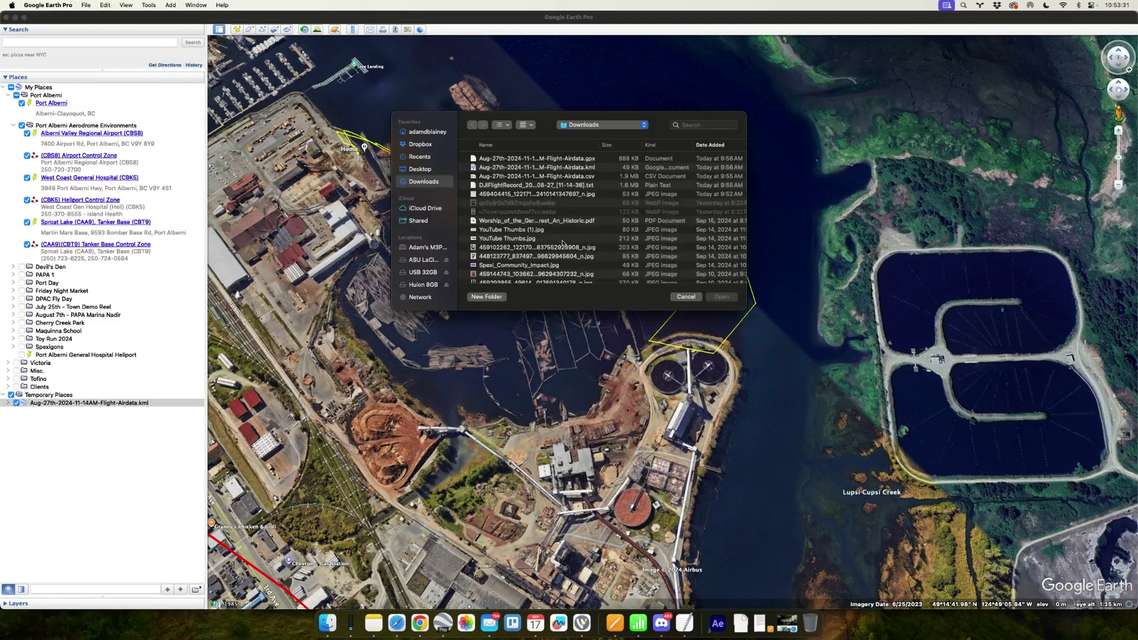
click(524, 159)
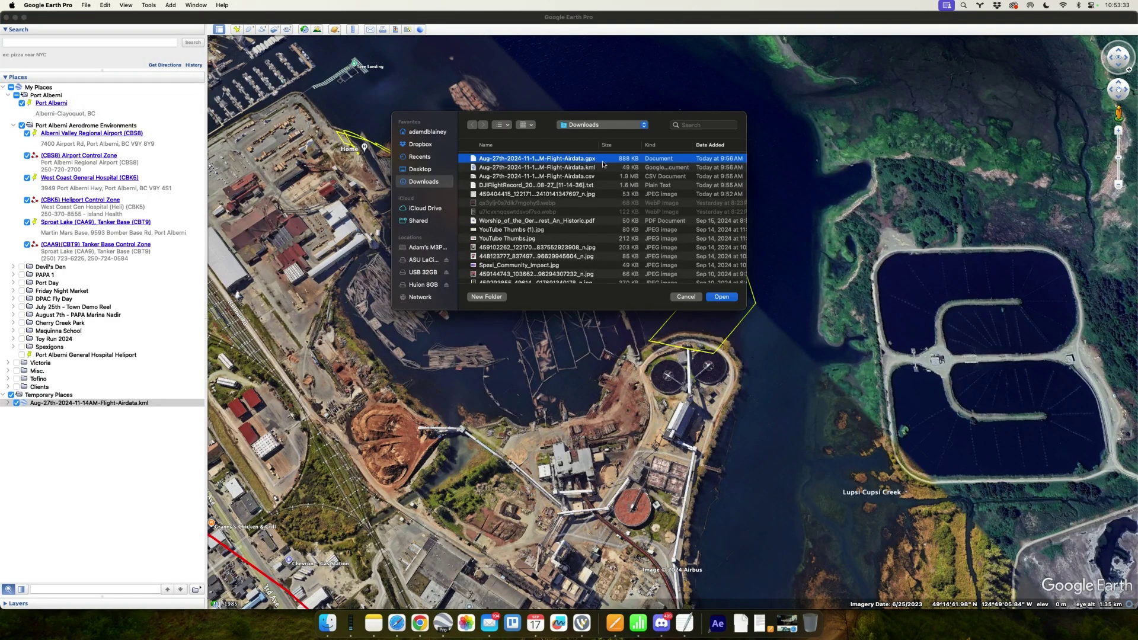
click(721, 297)
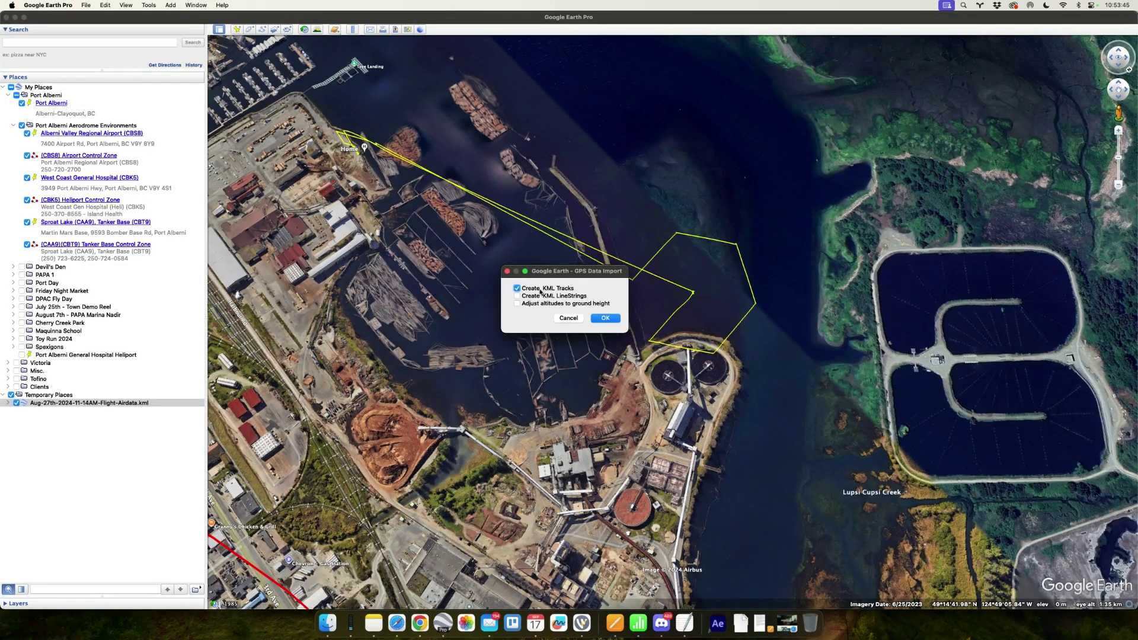
click(605, 318)
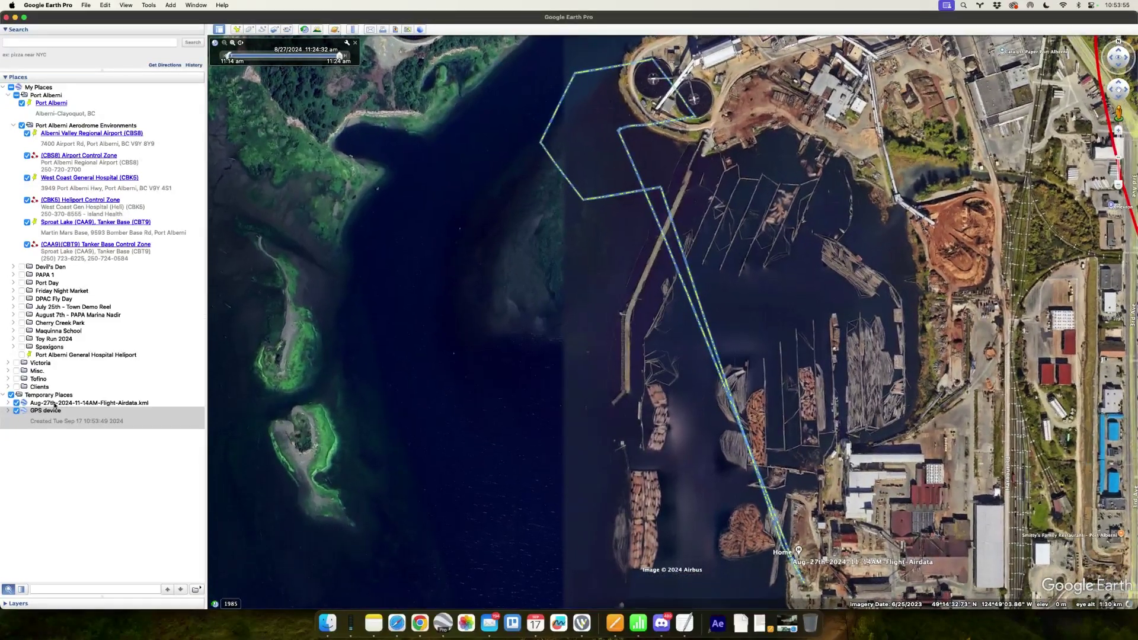
Hide the Aug-27th-2024-11-14AM-Flight-Airdata.kml path in Temporary Places, leaving the GPS device track shown.
click(39, 404)
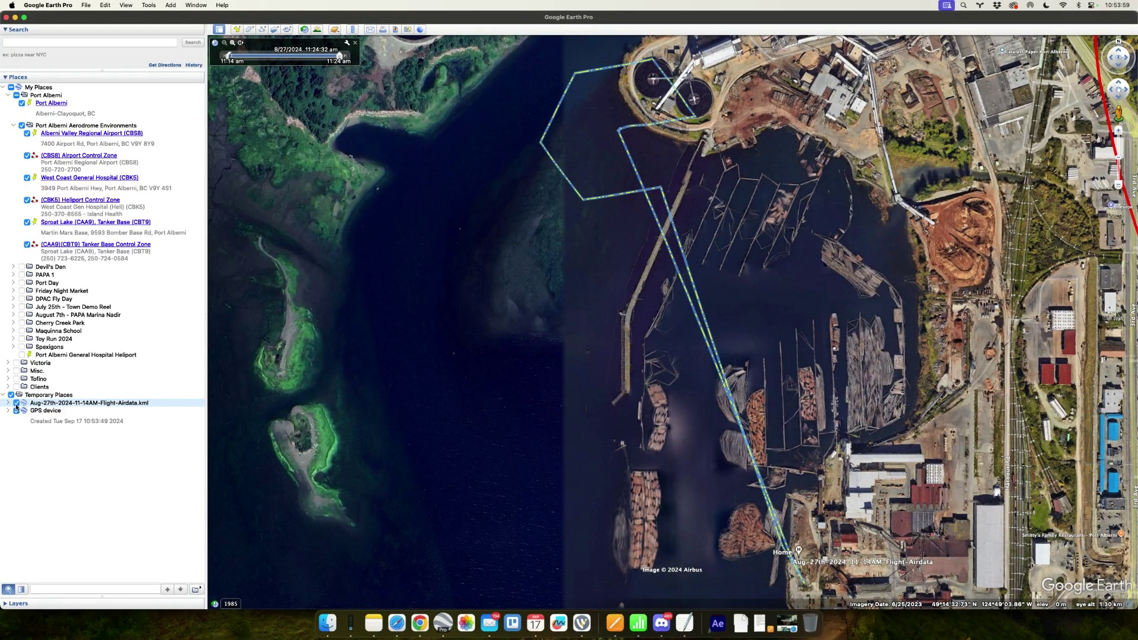
click(17, 403)
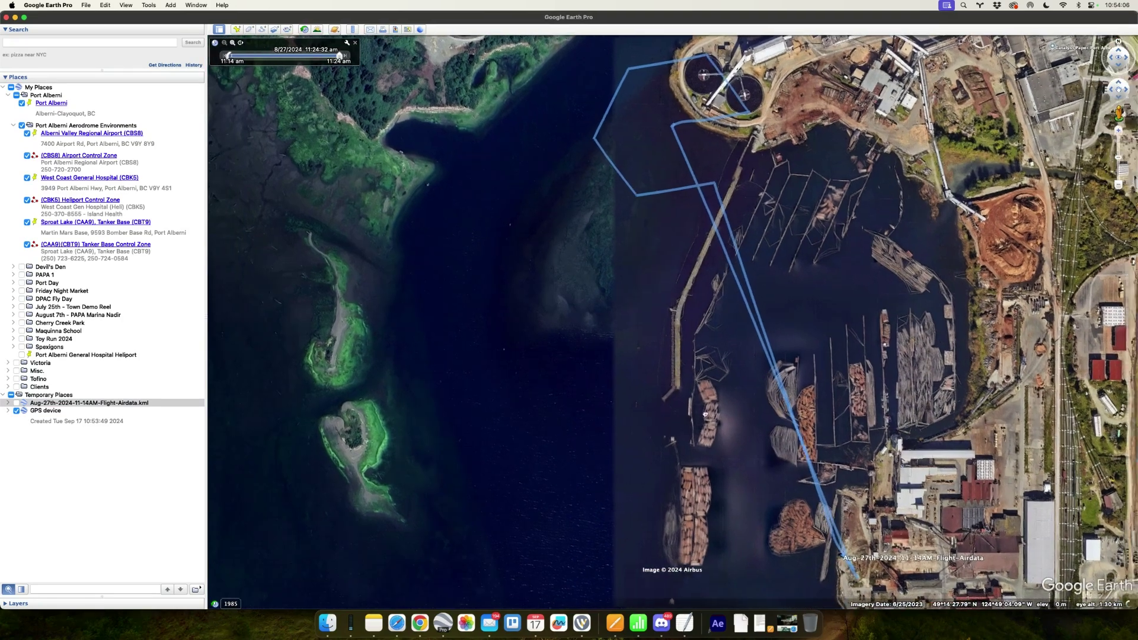
Play the time animation of the blue GPS flight track over the harbour and pause it partway.
drag(669, 416, 639, 442)
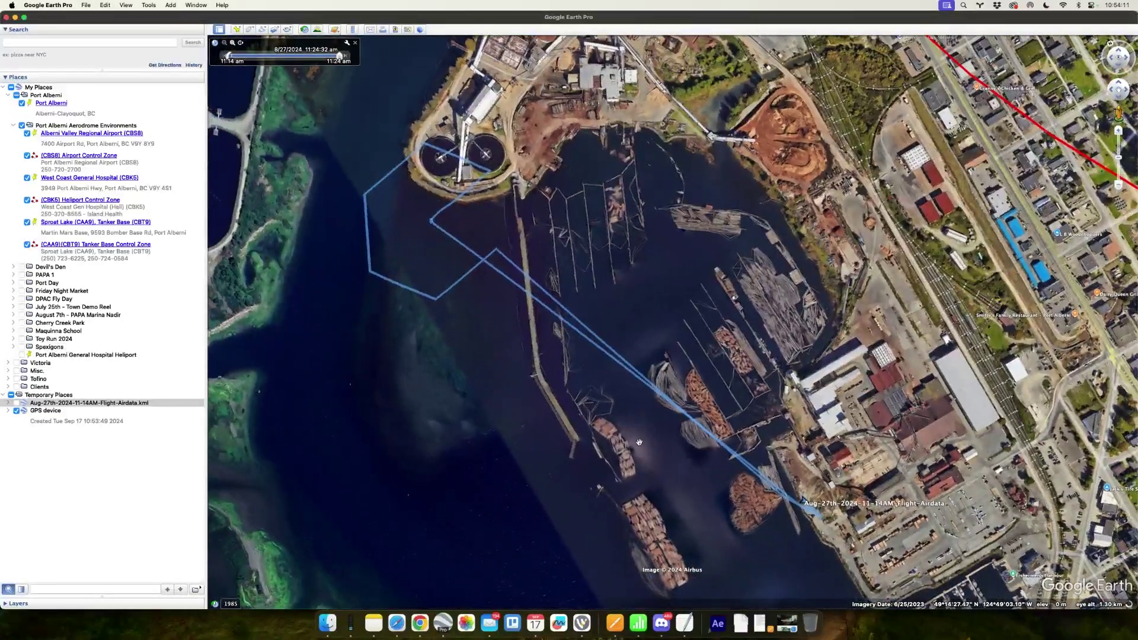
scroll(638, 442, down, 5)
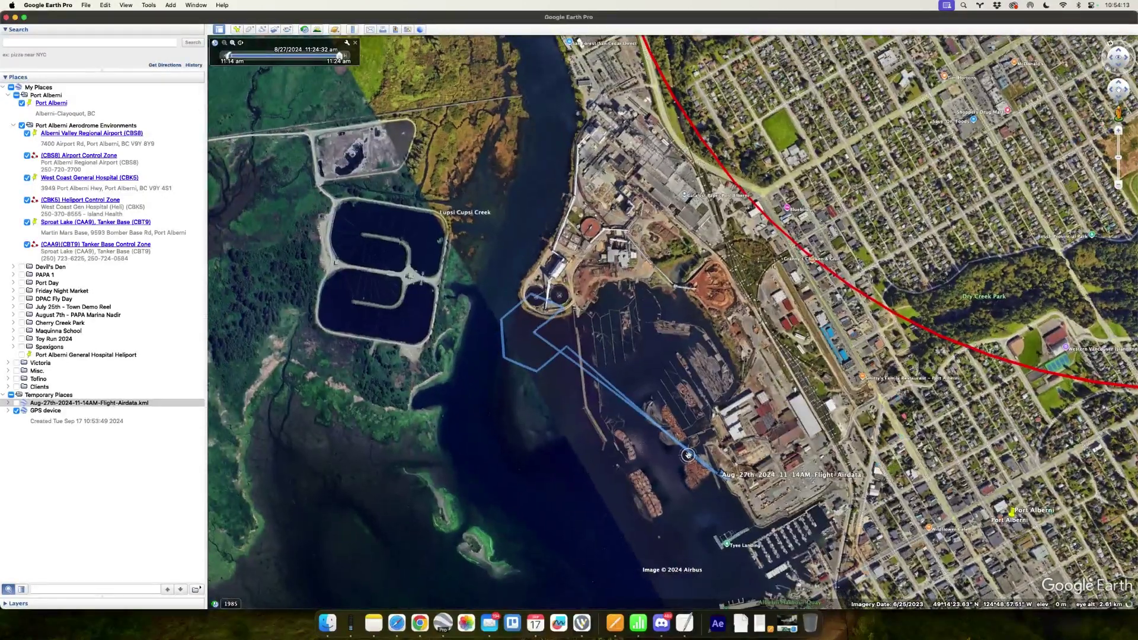
scroll(687, 454, up, 3)
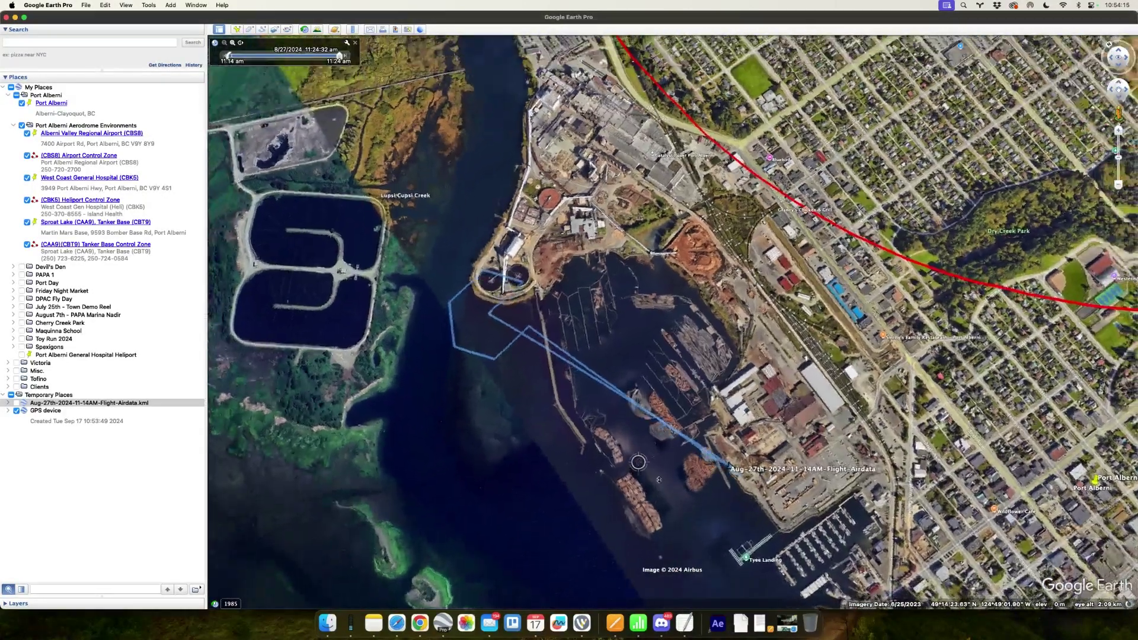
shift+drag(658, 480, 675, 512)
shift+drag(673, 211, 487, 157)
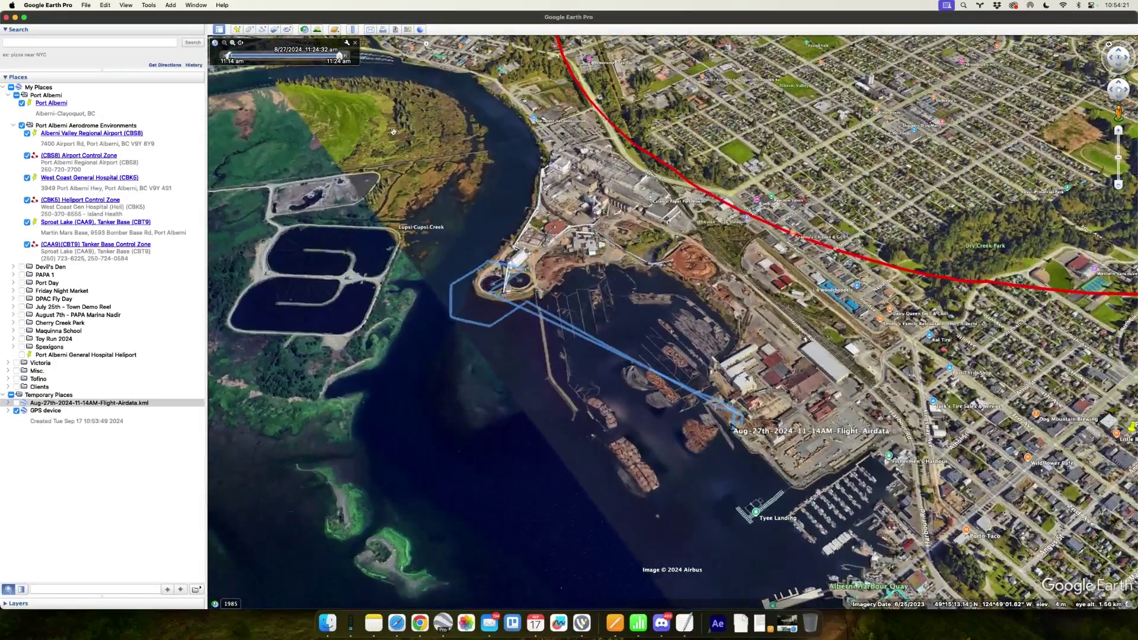
click(241, 44)
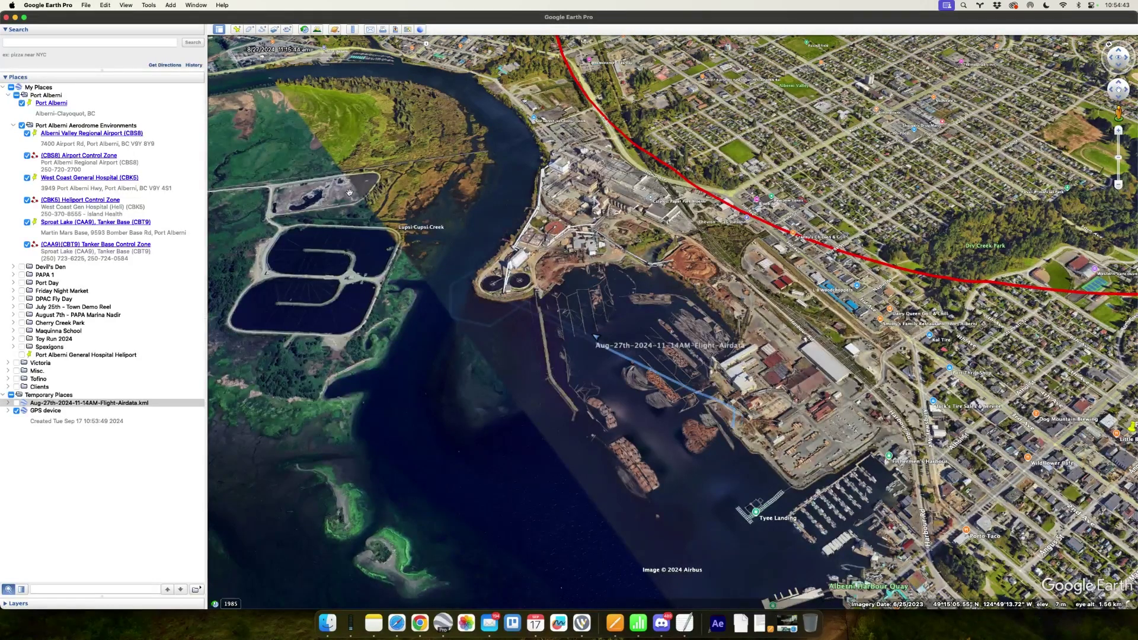
mouse_move(237, 49)
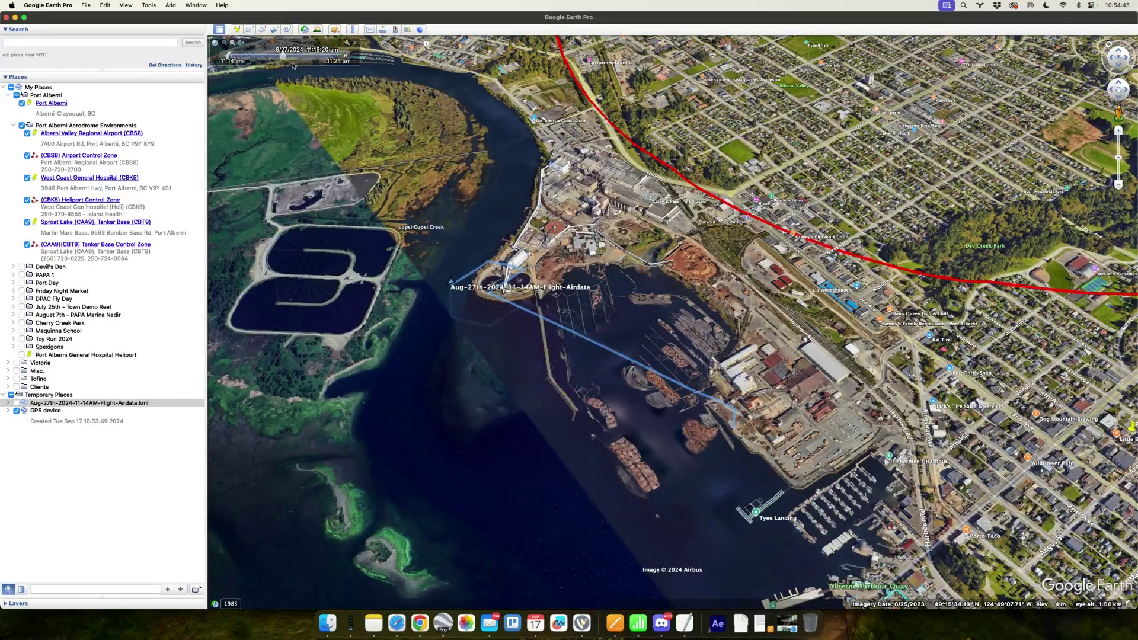
click(240, 43)
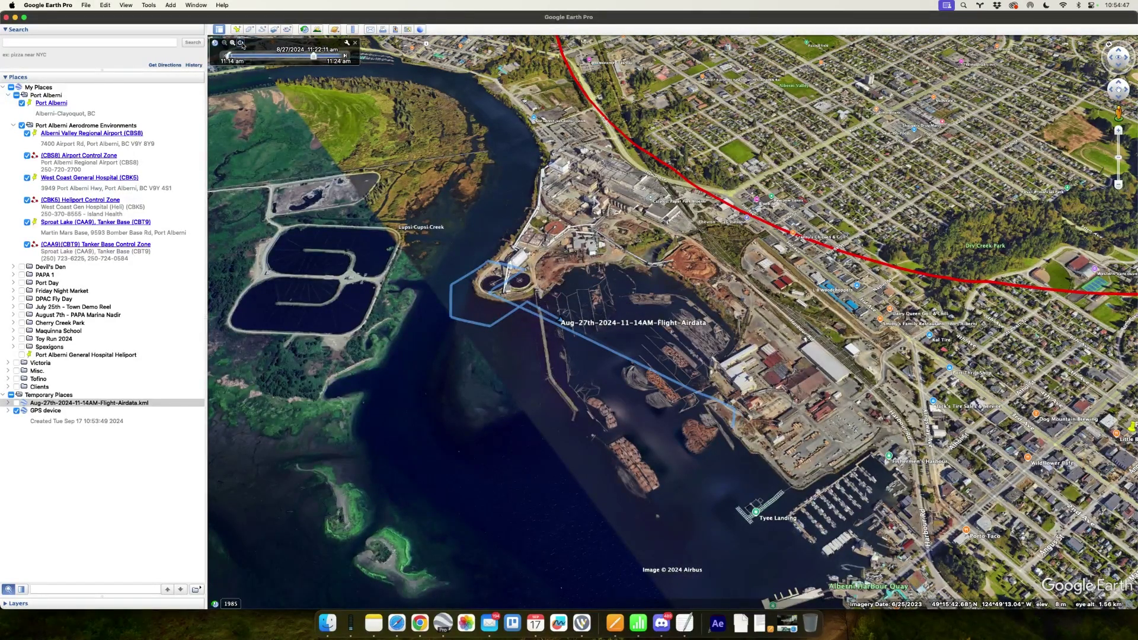
Scrub the flight timeline back to 11:15:21 am and forward to 11:23:23 am, viewing the track at a low angle.
drag(315, 59, 242, 61)
drag(570, 349, 616, 388)
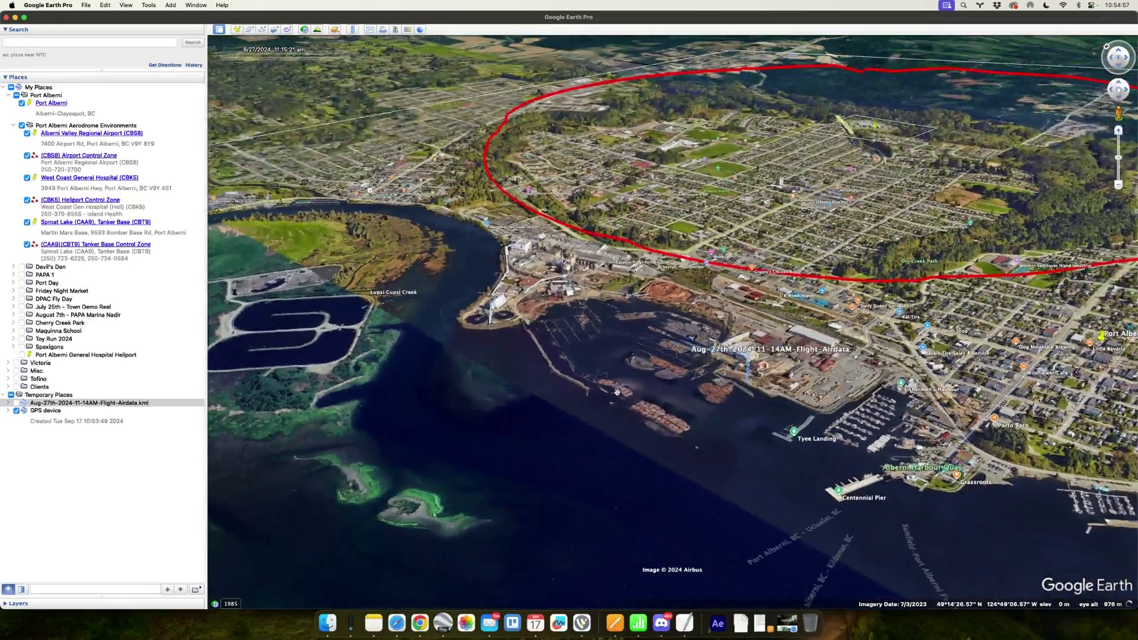
scroll(616, 388, up, 5)
drag(617, 298, 705, 334)
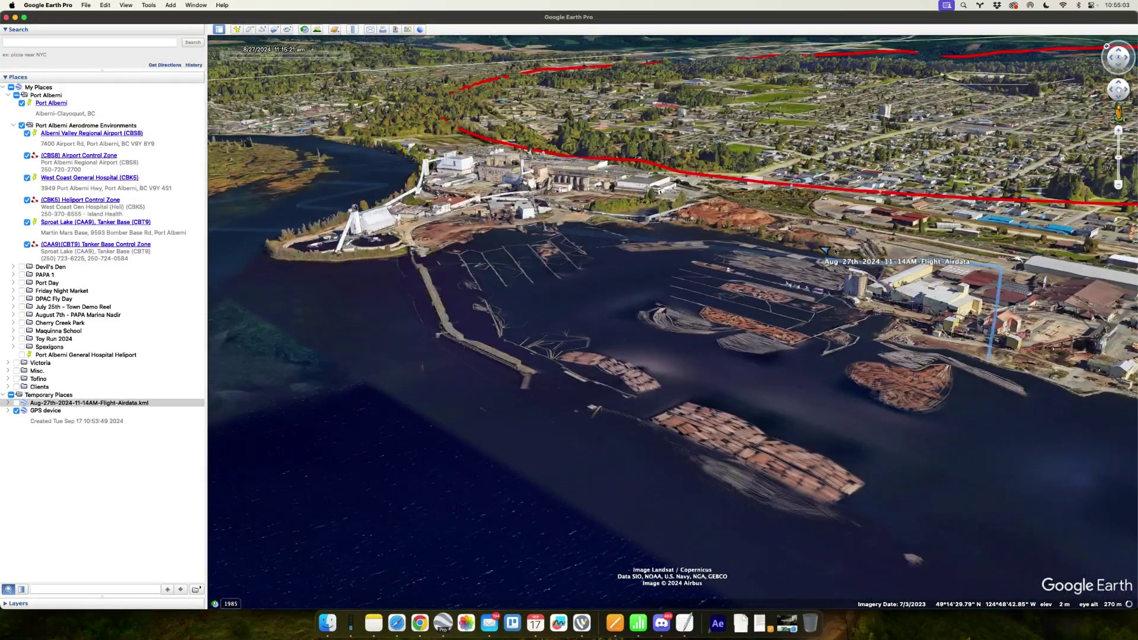
mouse_move(257, 53)
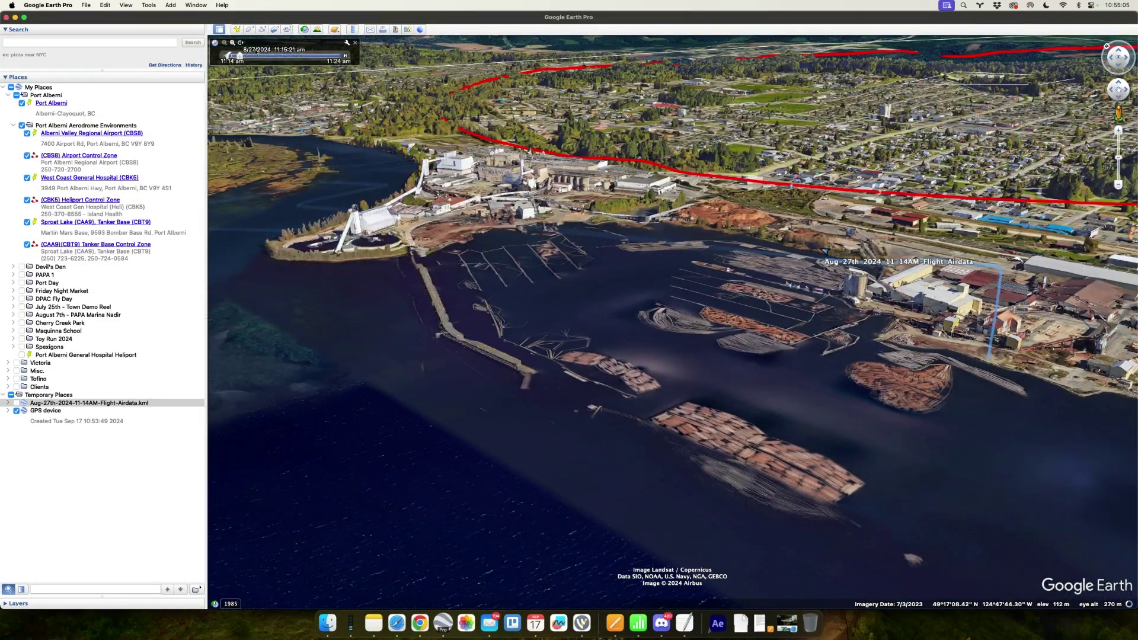
drag(243, 60, 329, 61)
View the GPS track from the opposite side of the harbour and scrub the flight timeline back to 11:20:11 am.
scroll(341, 68, down, 5)
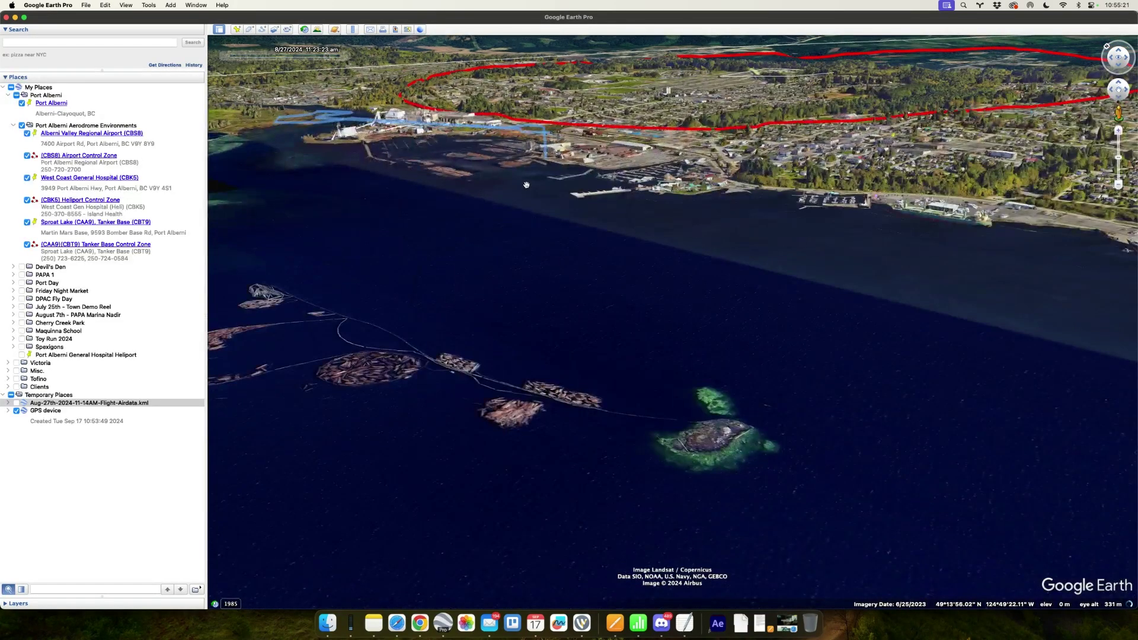
scroll(588, 175, up, 5)
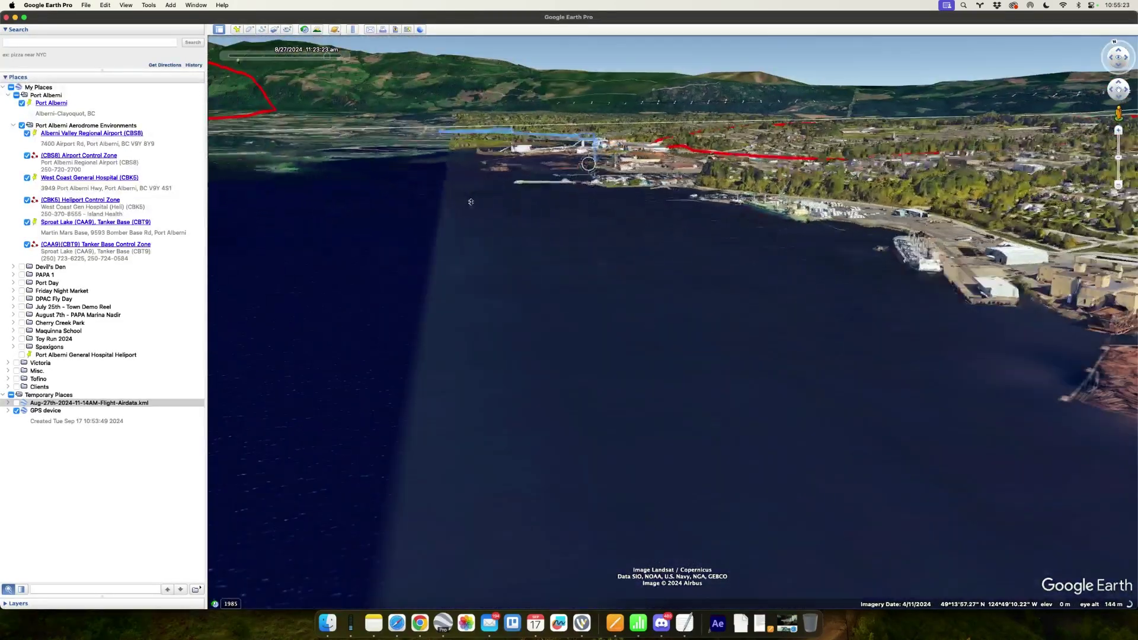
scroll(508, 238, down, 5)
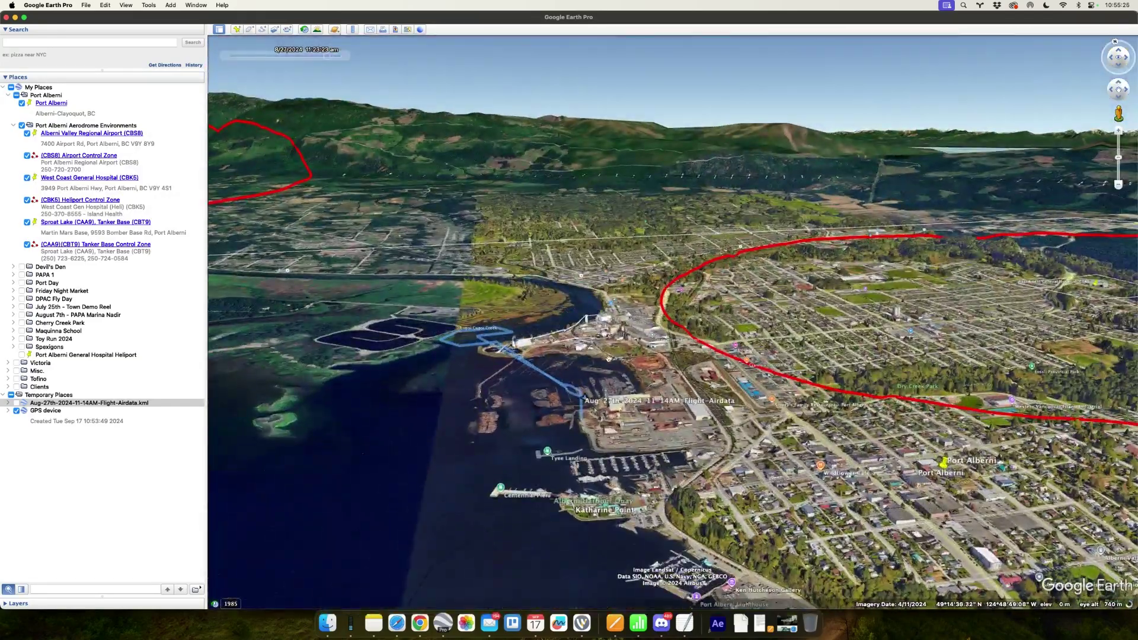
scroll(588, 365, down, 1)
scroll(589, 364, down, 3)
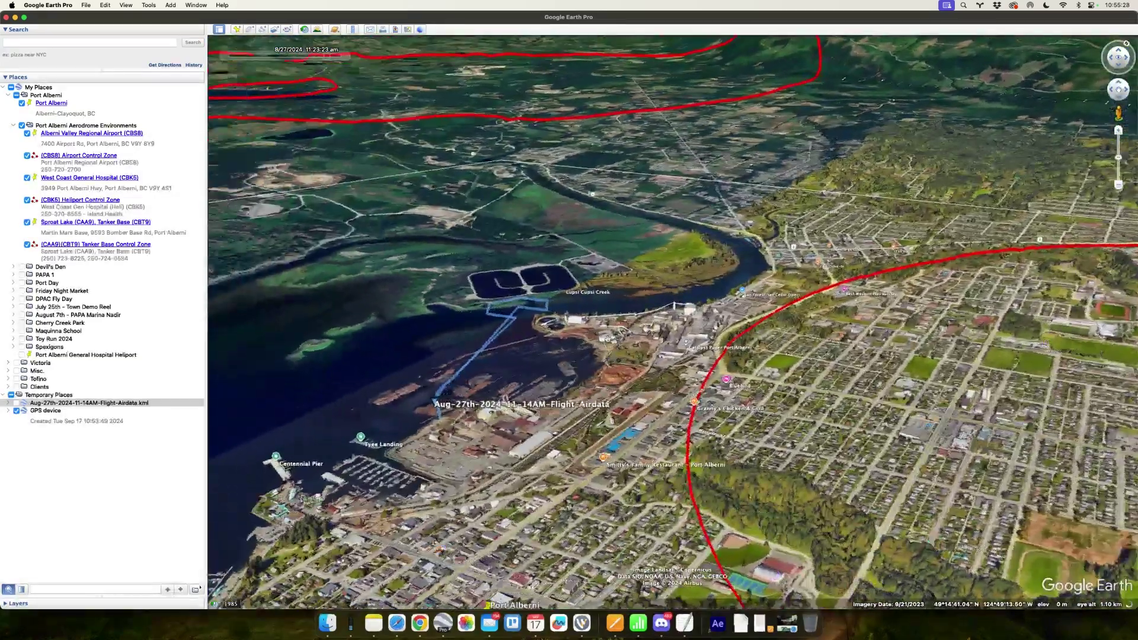
mouse_move(608, 339)
mouse_down()
mouse_move(522, 324)
mouse_move(678, 316)
mouse_up()
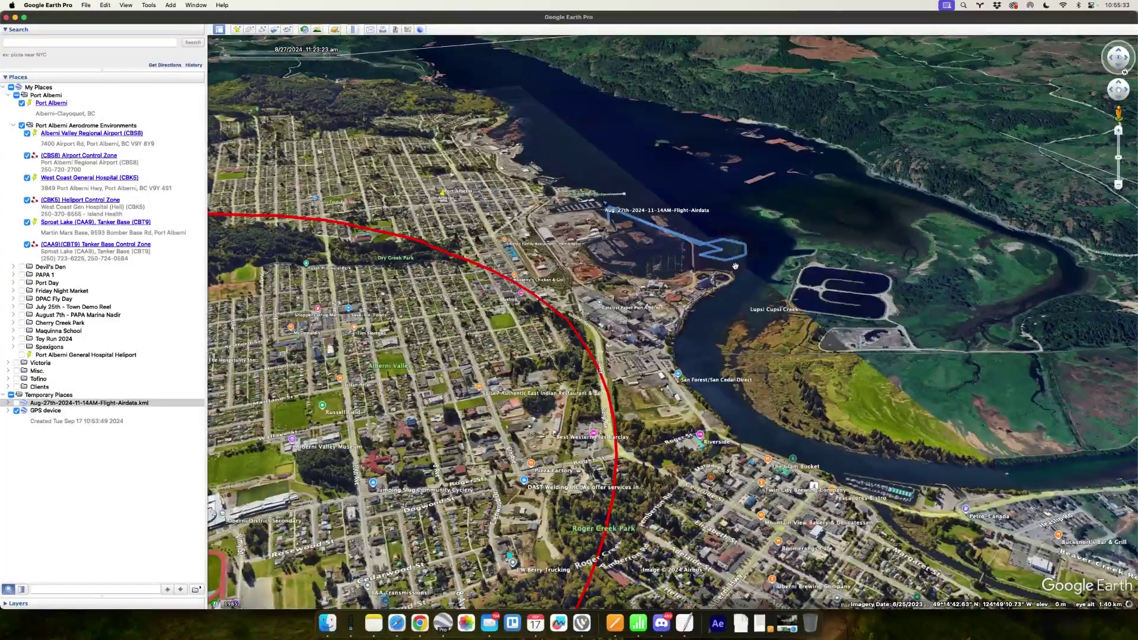
double_click(735, 265)
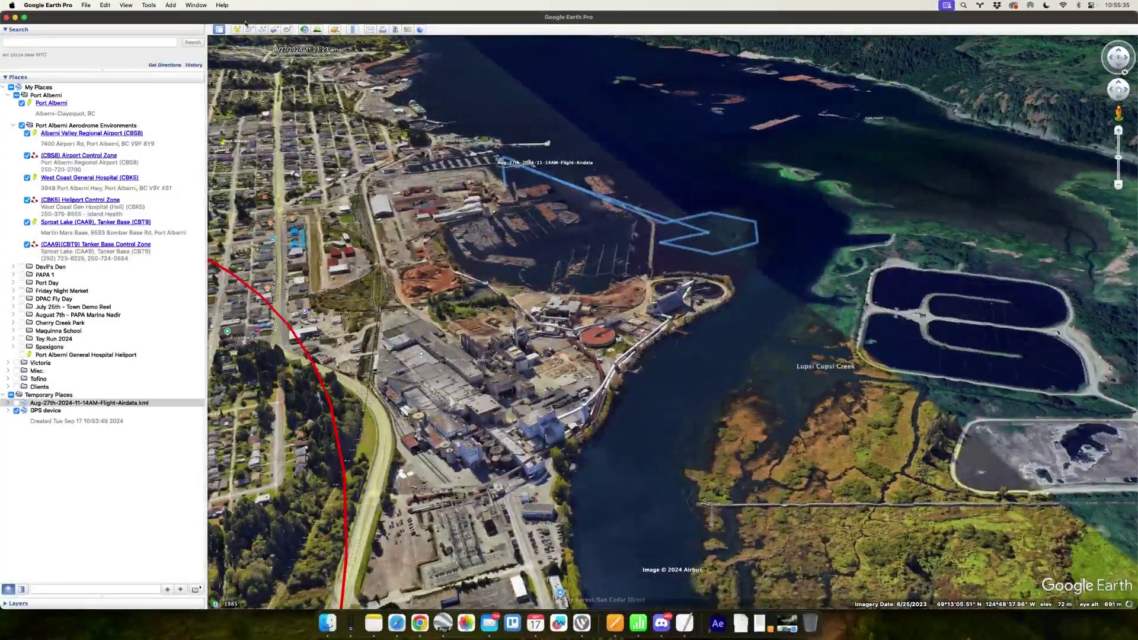
mouse_move(245, 46)
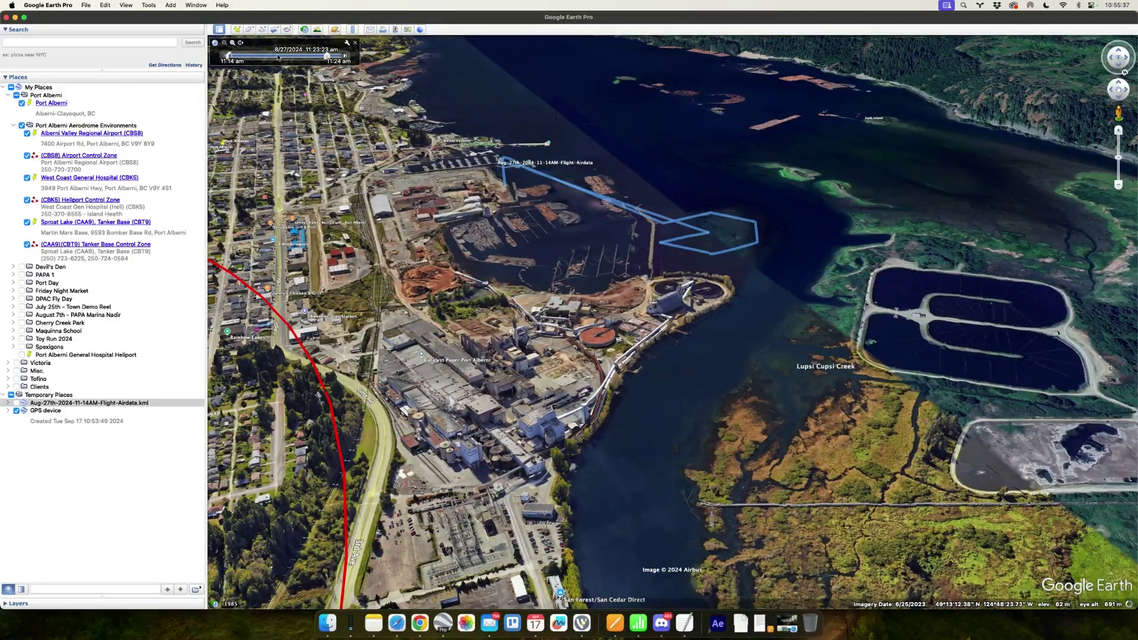
drag(326, 57, 292, 57)
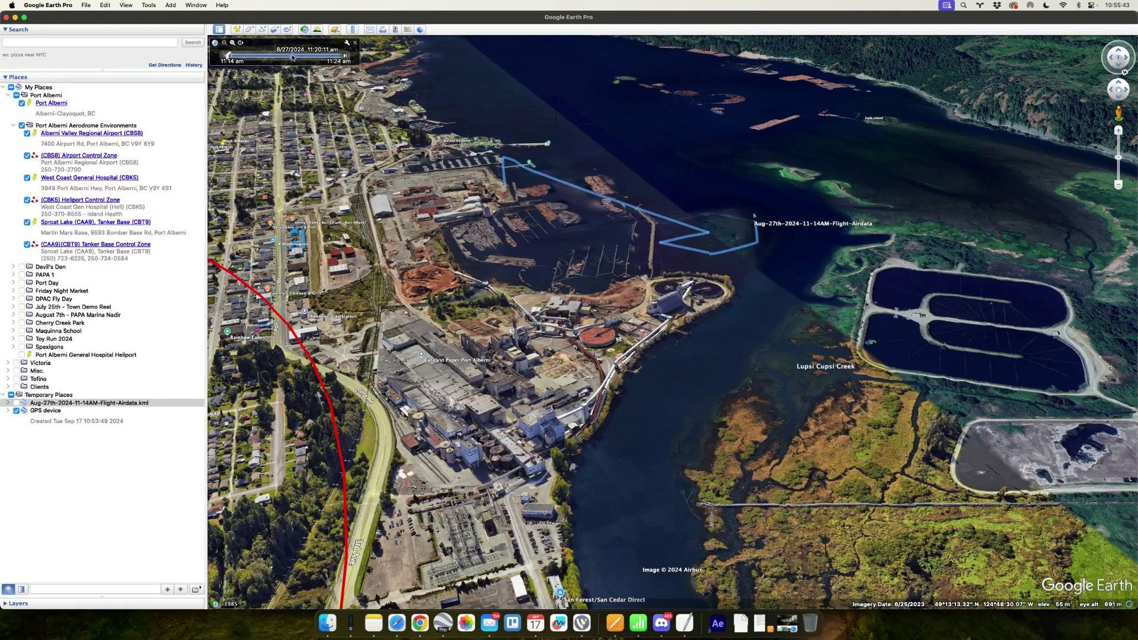